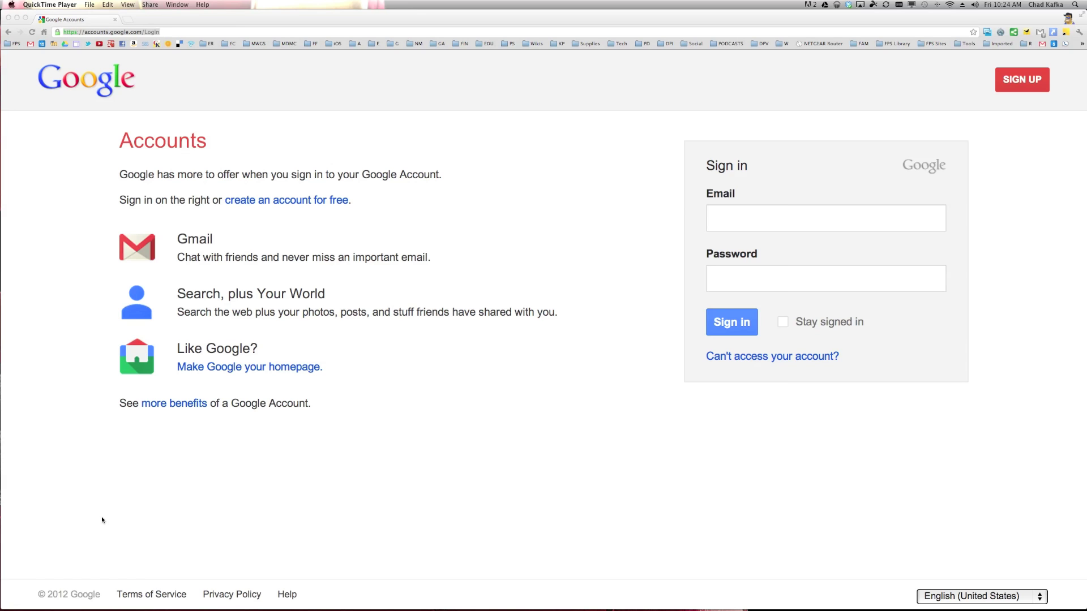
# - Sign in to the personal account with the school e-mail address and the account password
pyautogui.click(733, 219)
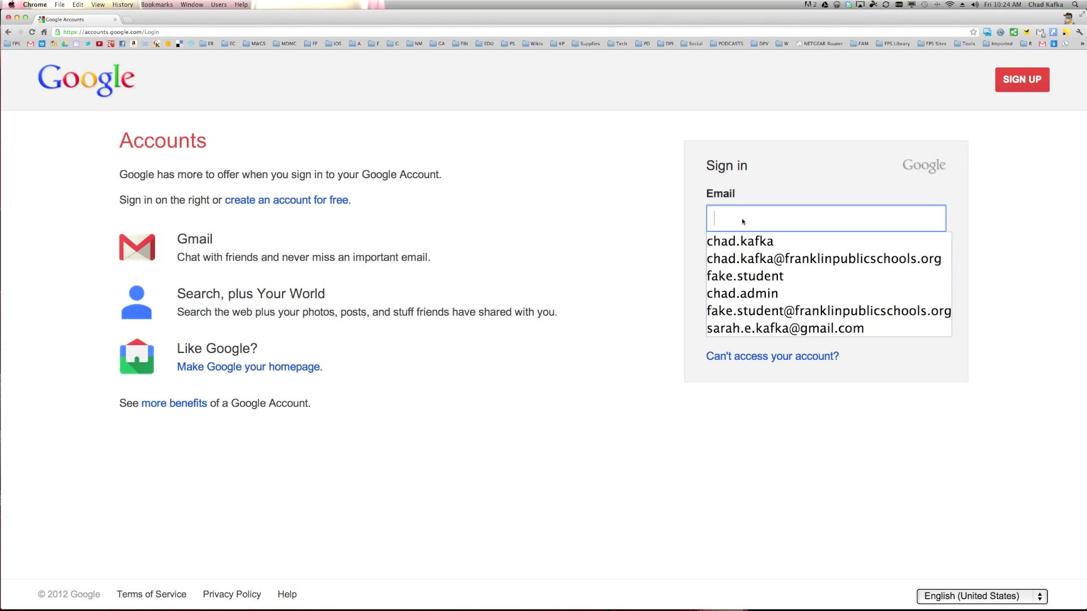
pyautogui.write('michel')
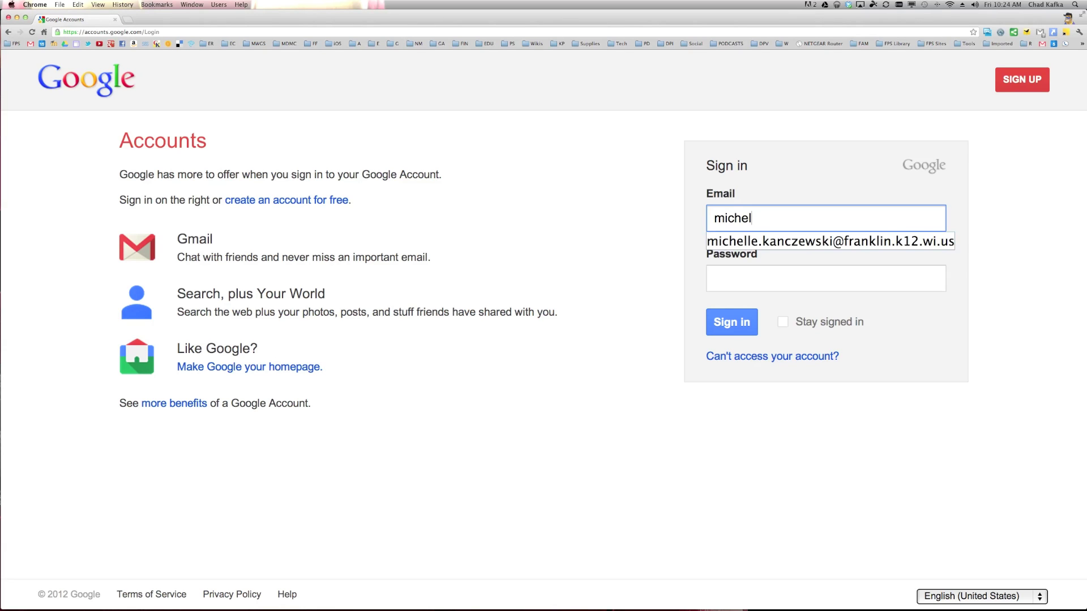
pyautogui.click(751, 241)
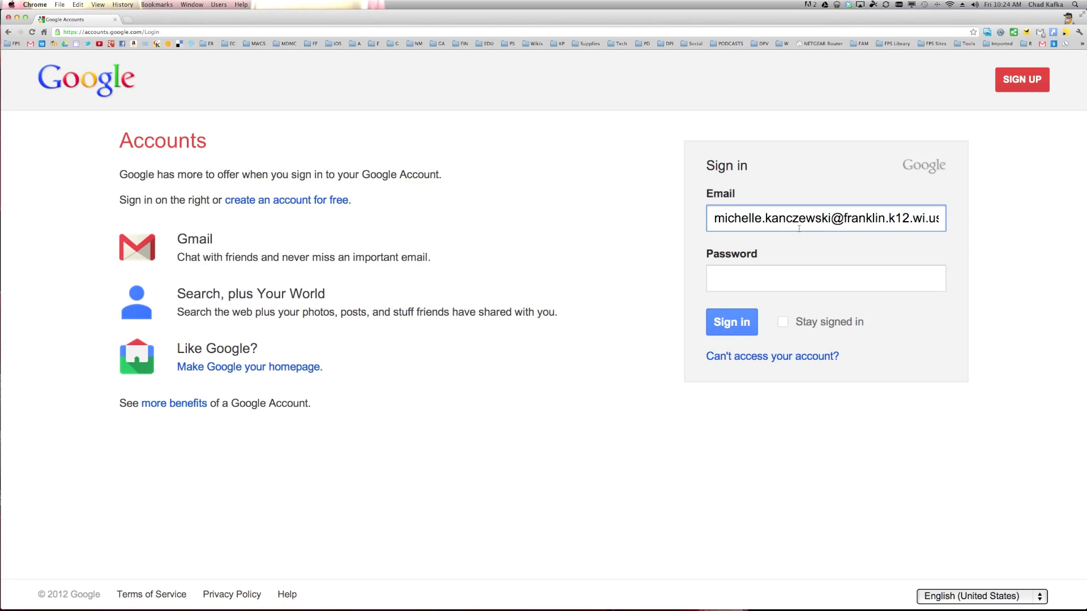
pyautogui.click(793, 276)
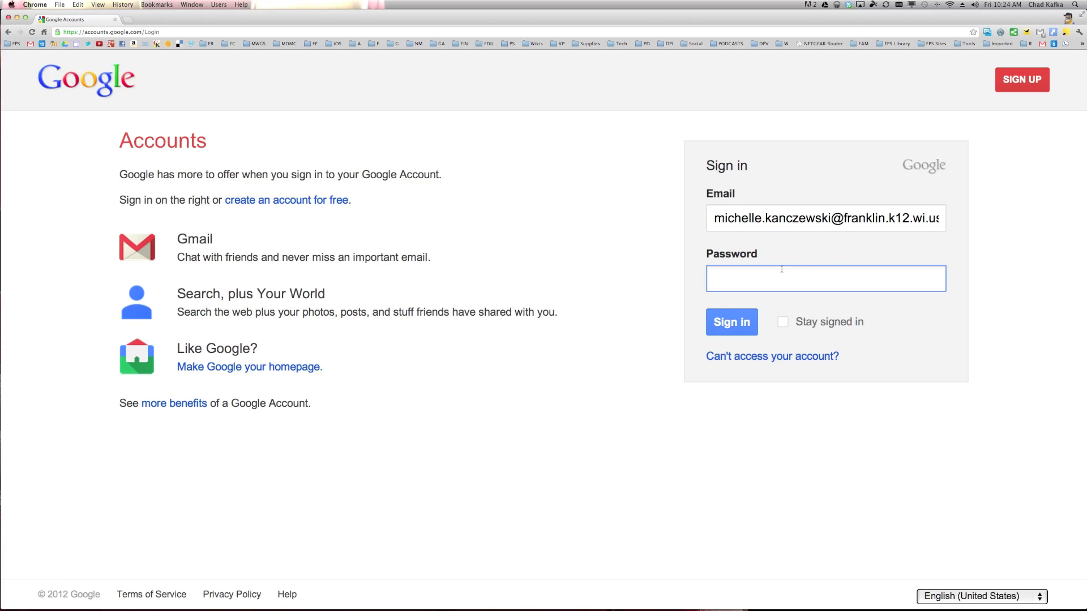
pyautogui.write('••••••••••')
pyautogui.click(730, 321)
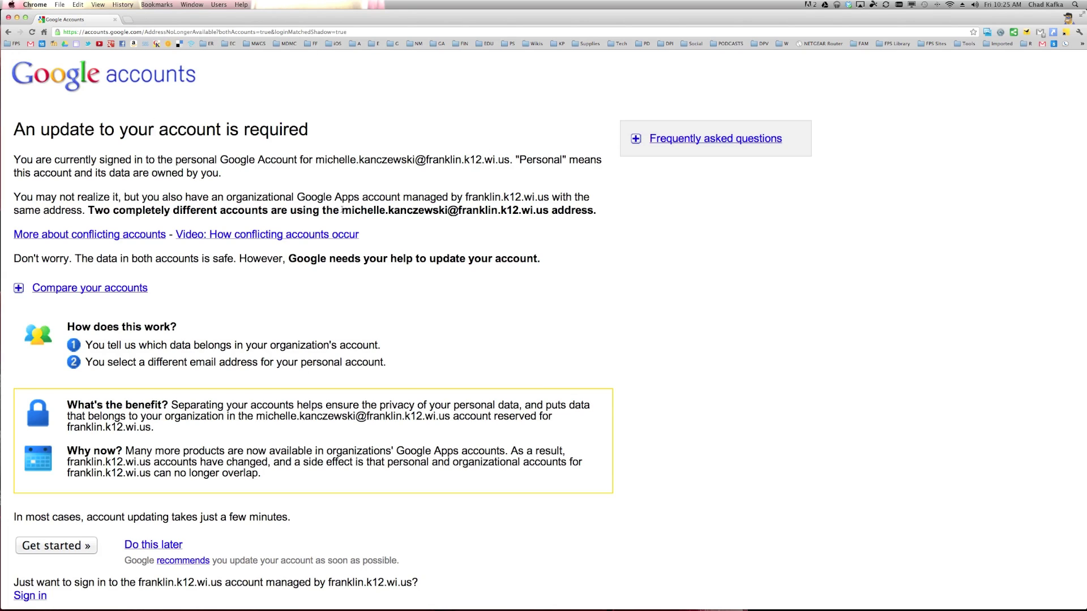
# - Review the conflicting-account notice and begin the required account update
pyautogui.moveTo(342, 212); pyautogui.dragTo(543, 214)
pyautogui.click(506, 234)
pyautogui.scroll(-2, 396, 244)
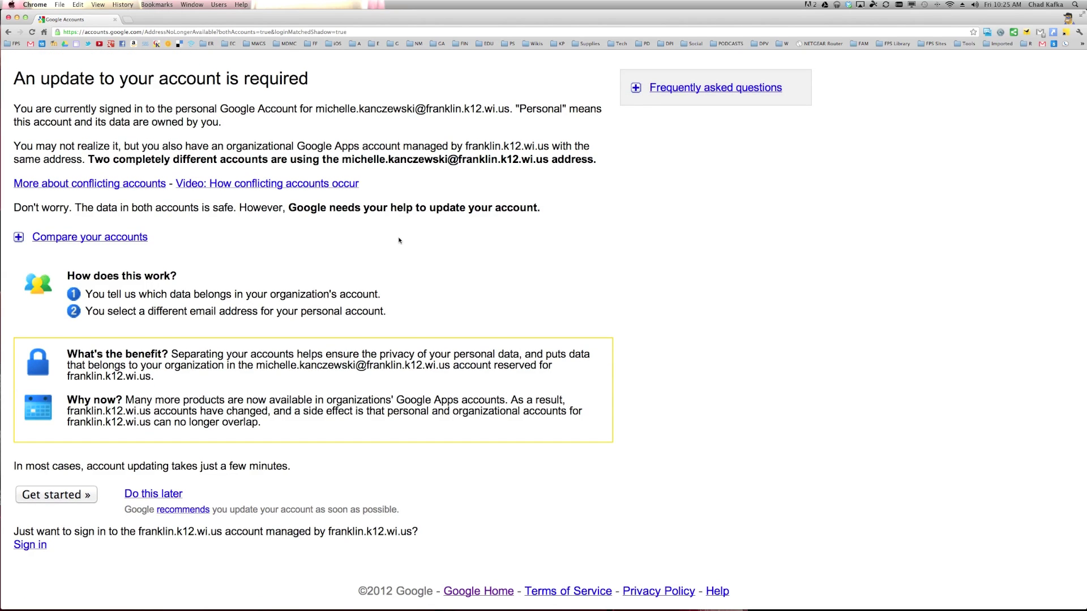
pyautogui.scroll(1, 399, 249)
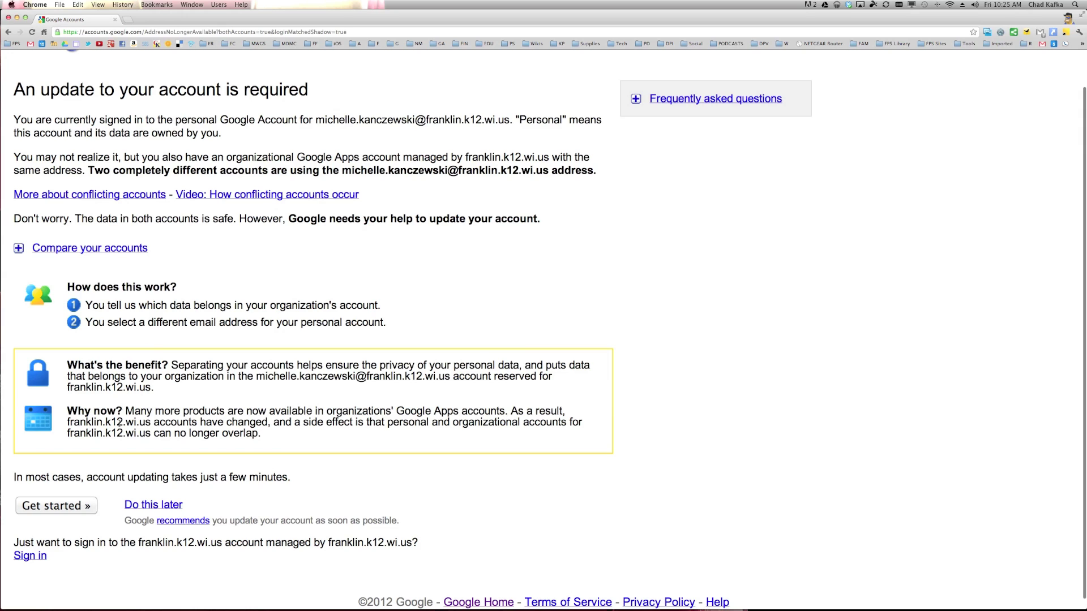
pyautogui.click(77, 508)
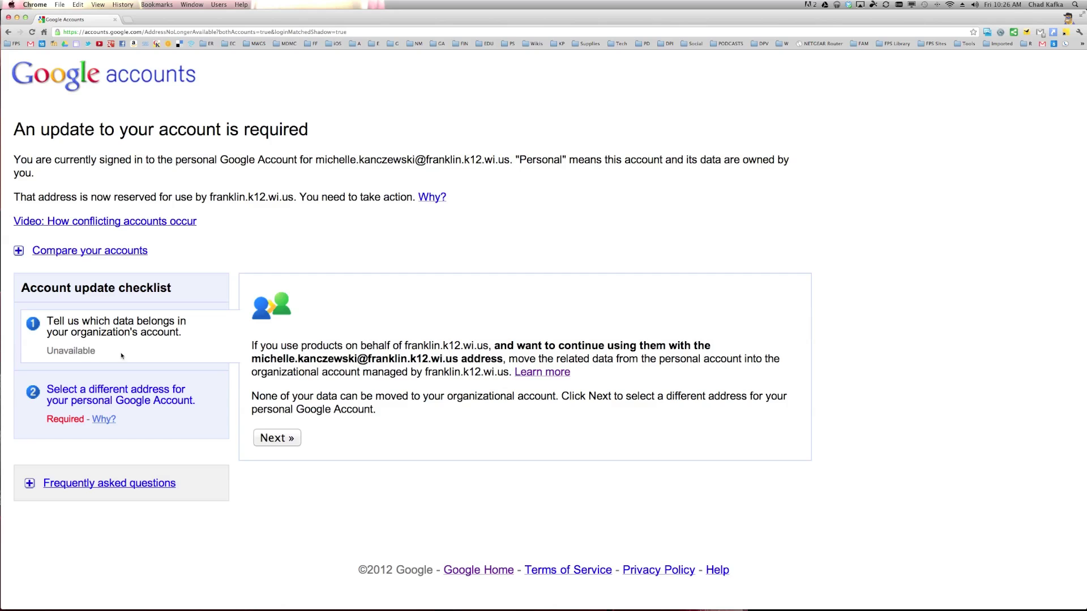
pyautogui.click(286, 438)
# - Choose 'An account with Gmail and a new gmail.com address' and continue to signup
pyautogui.scroll(-3, 371, 414)
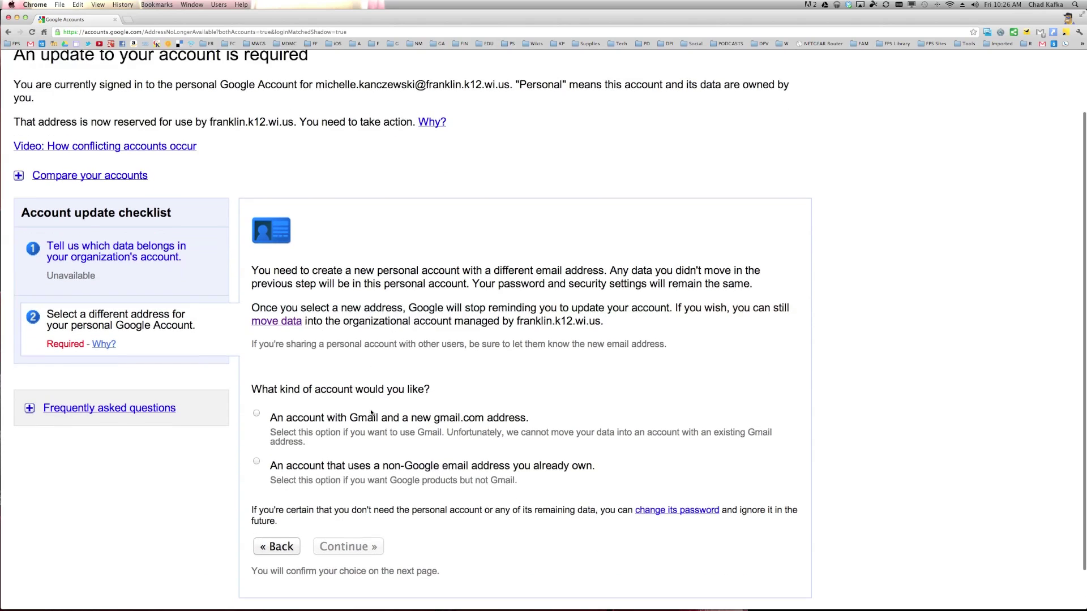
pyautogui.scroll(-2, 367, 395)
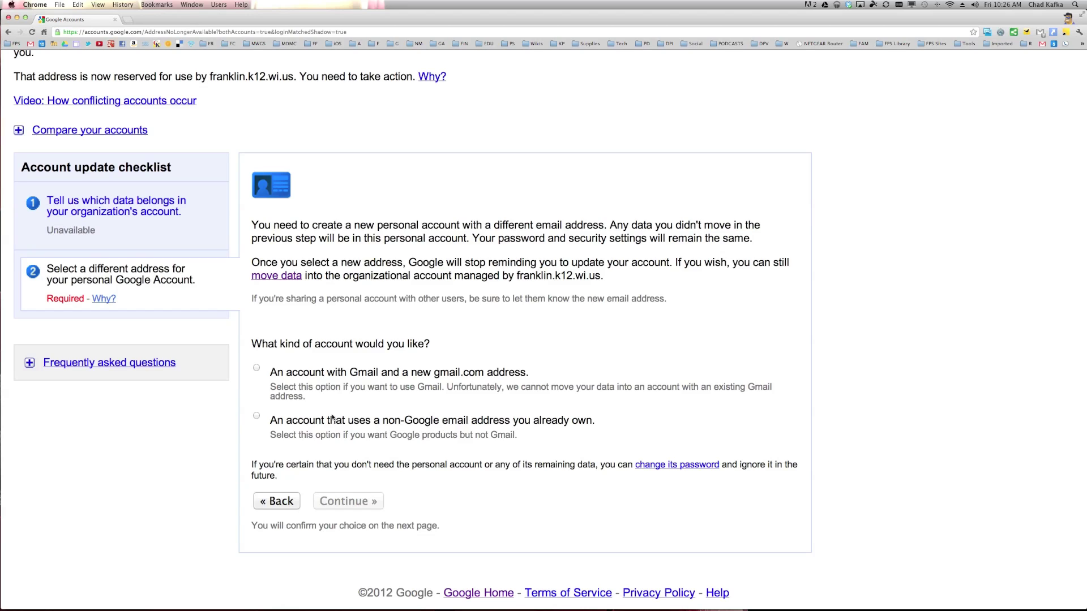
pyautogui.click(256, 368)
pyautogui.click(347, 504)
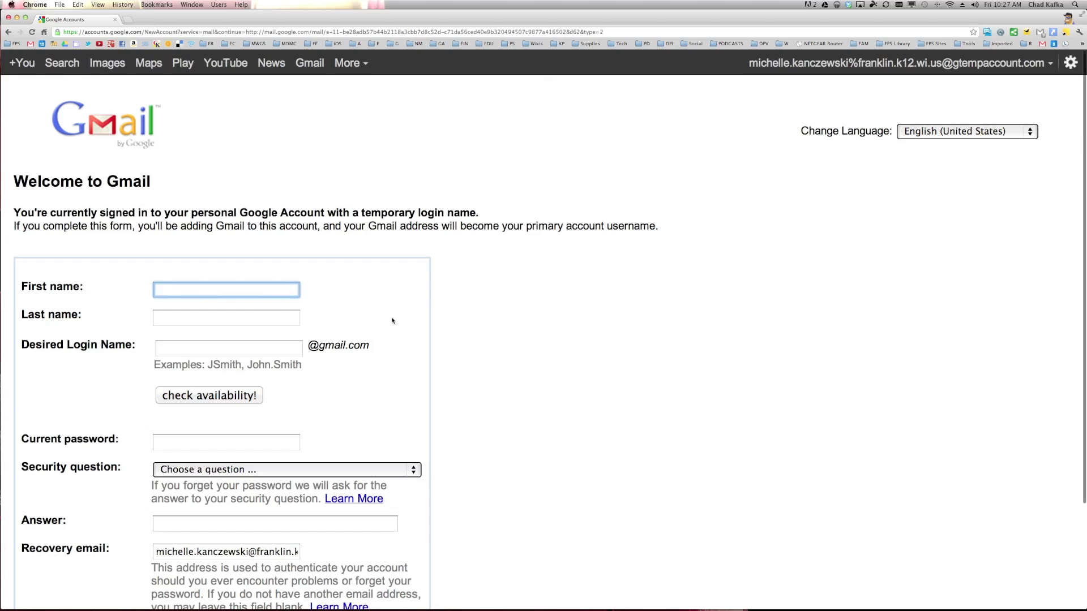
# - Enter the user's first and last name and a new login name, and confirm it's available
pyautogui.scroll(-2, 400, 321)
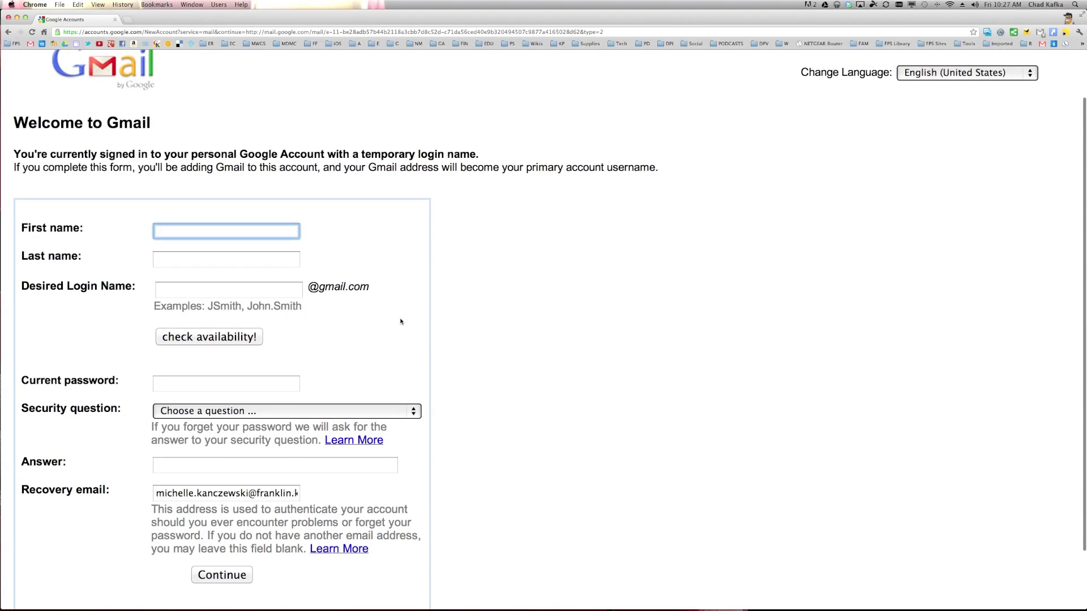
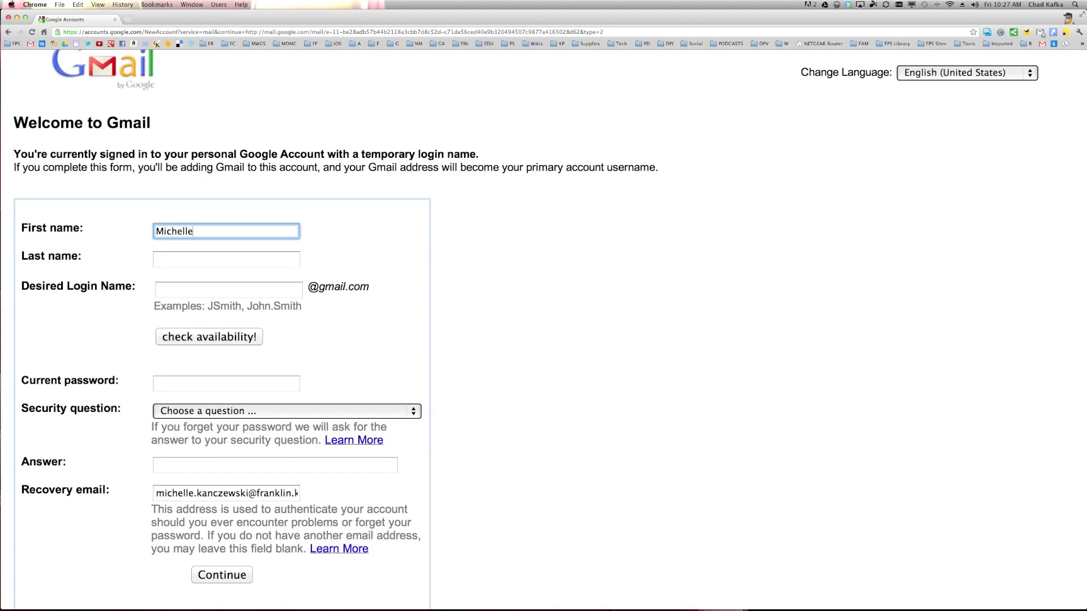
pyautogui.press('Tab')
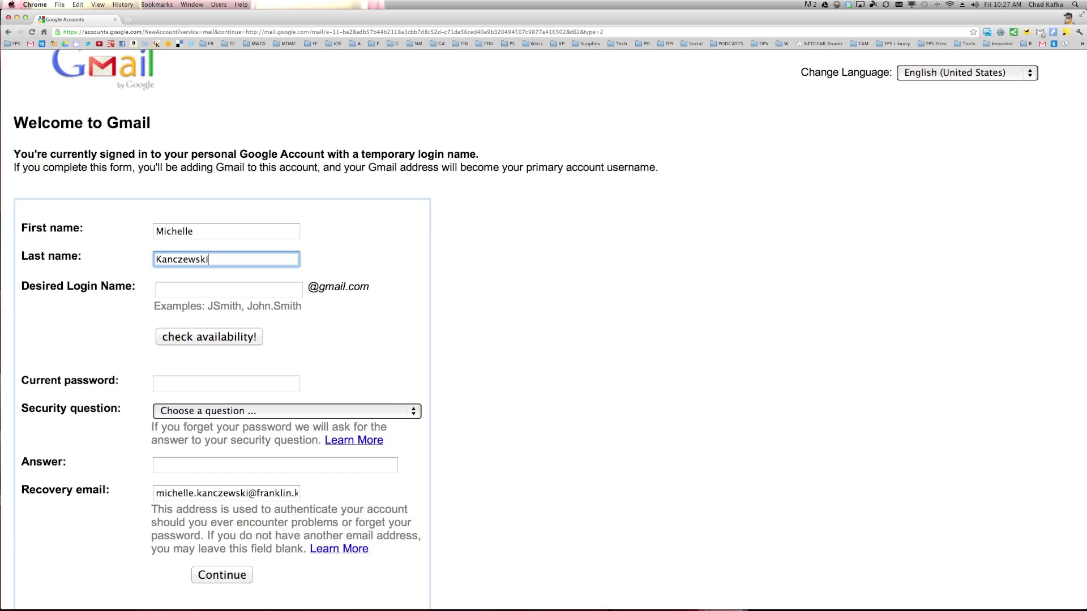
pyautogui.press('Tab')
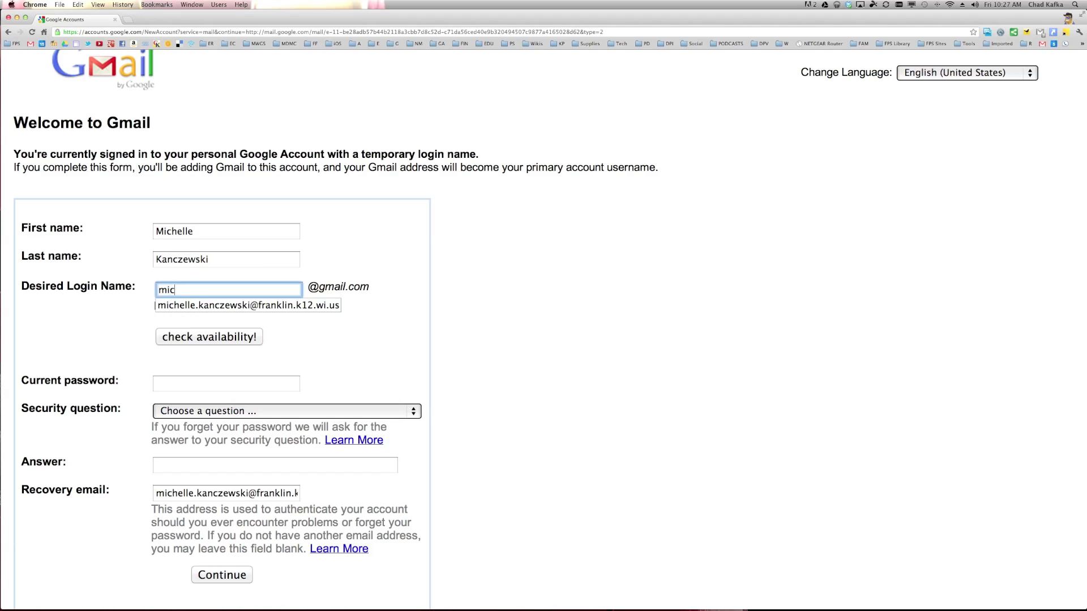
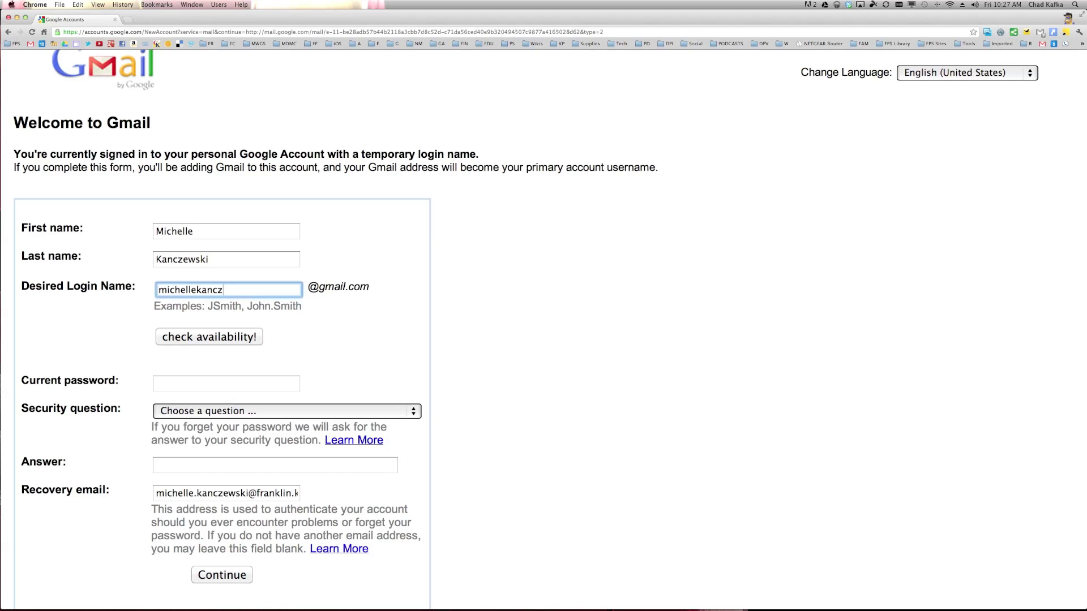
pyautogui.click(184, 336)
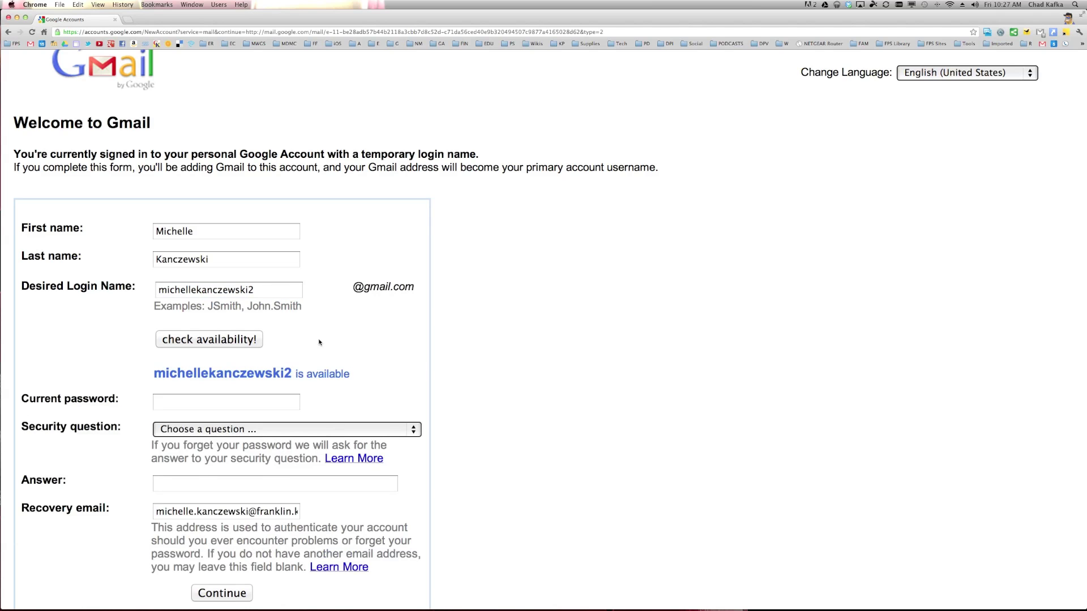
# - Enter the password, pick the first-teacher security question with its answer, and submit the form
pyautogui.scroll(-5, 325, 339)
pyautogui.click(274, 338)
pyautogui.write('•••••••••')
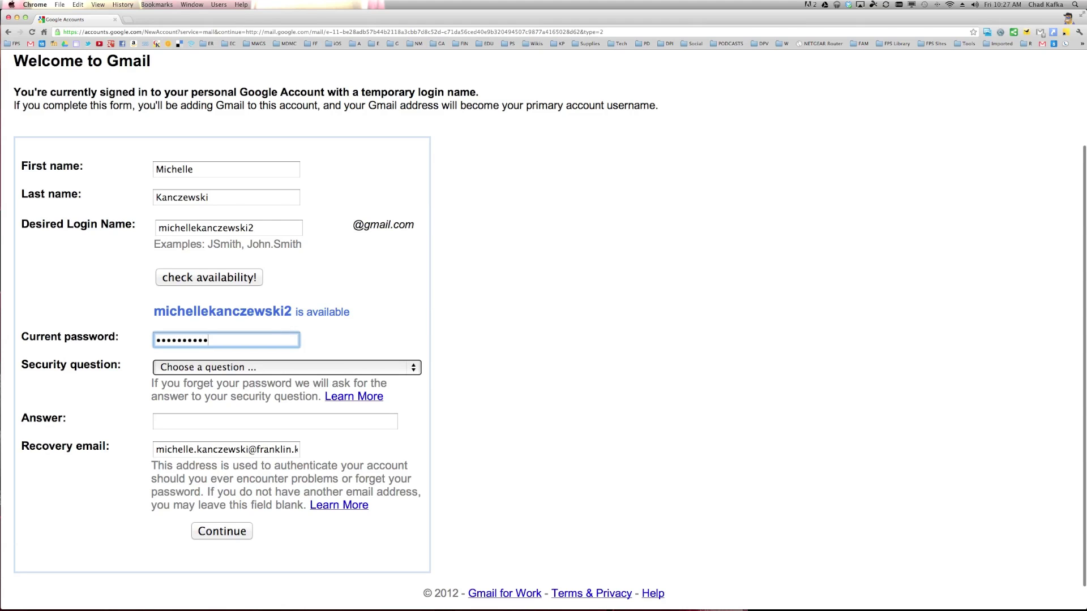
pyautogui.scroll(-1, 262, 367)
pyautogui.click(262, 341)
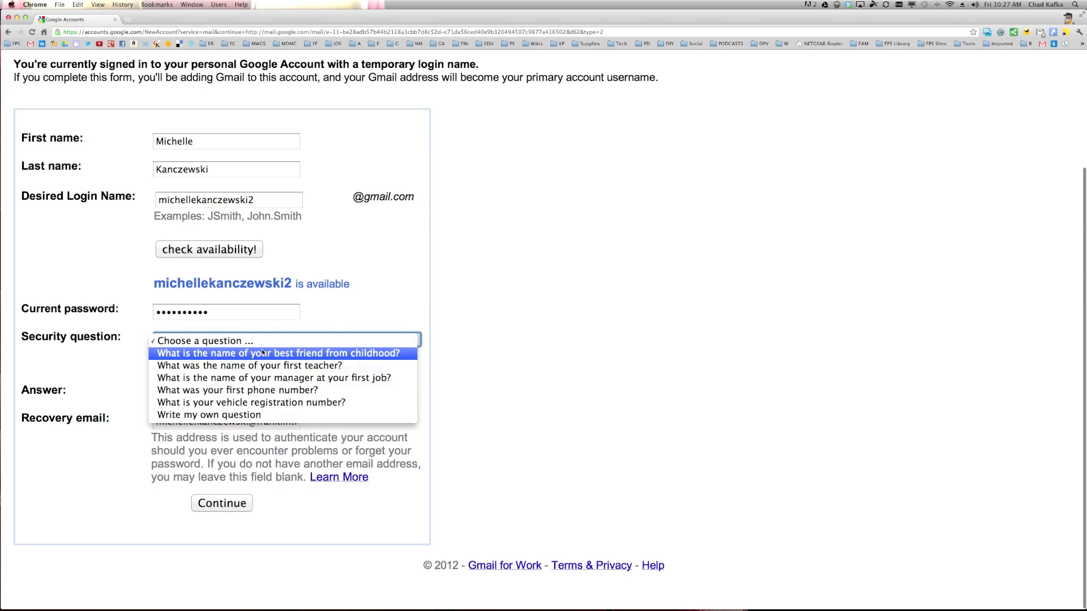
pyautogui.click(262, 366)
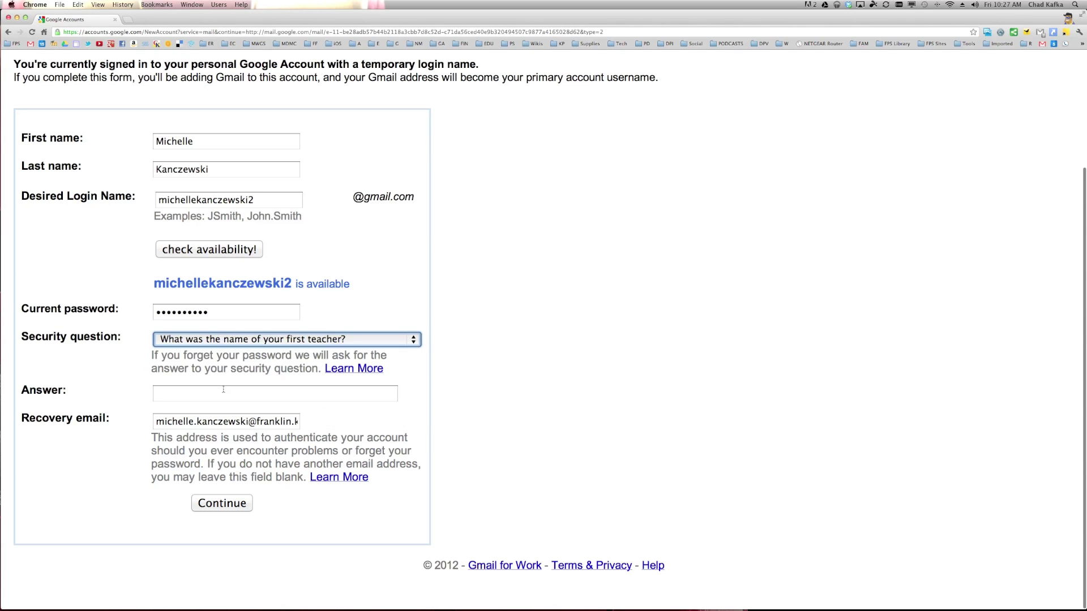
pyautogui.click(223, 391)
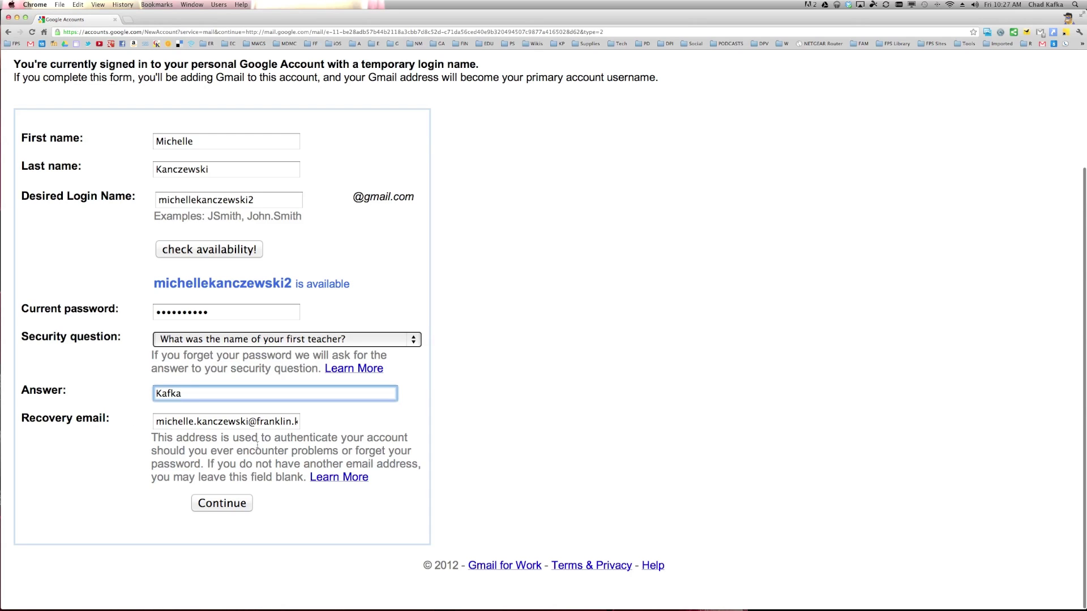
pyautogui.click(219, 504)
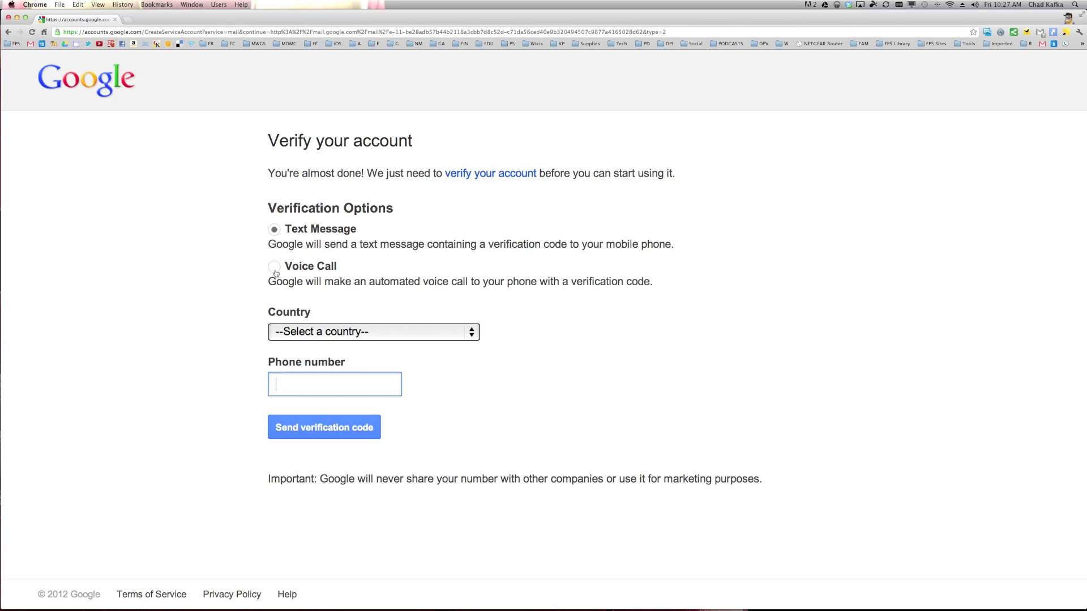
# - Set the verification country to United States and enter the phone number
pyautogui.click(353, 335)
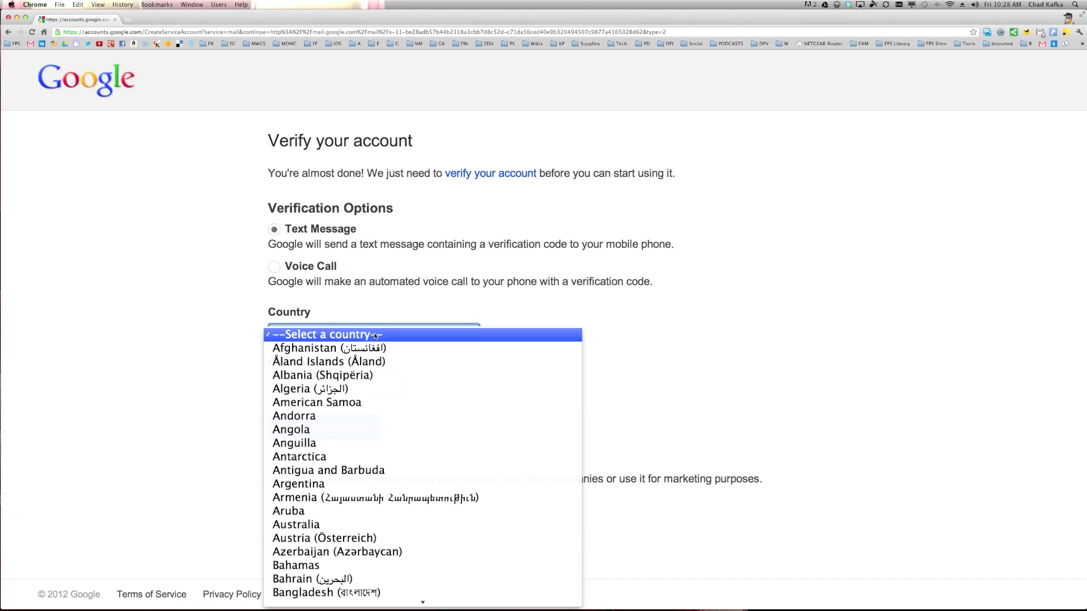
pyautogui.scroll(-20, 368, 353)
pyautogui.scroll(-20, 368, 353)
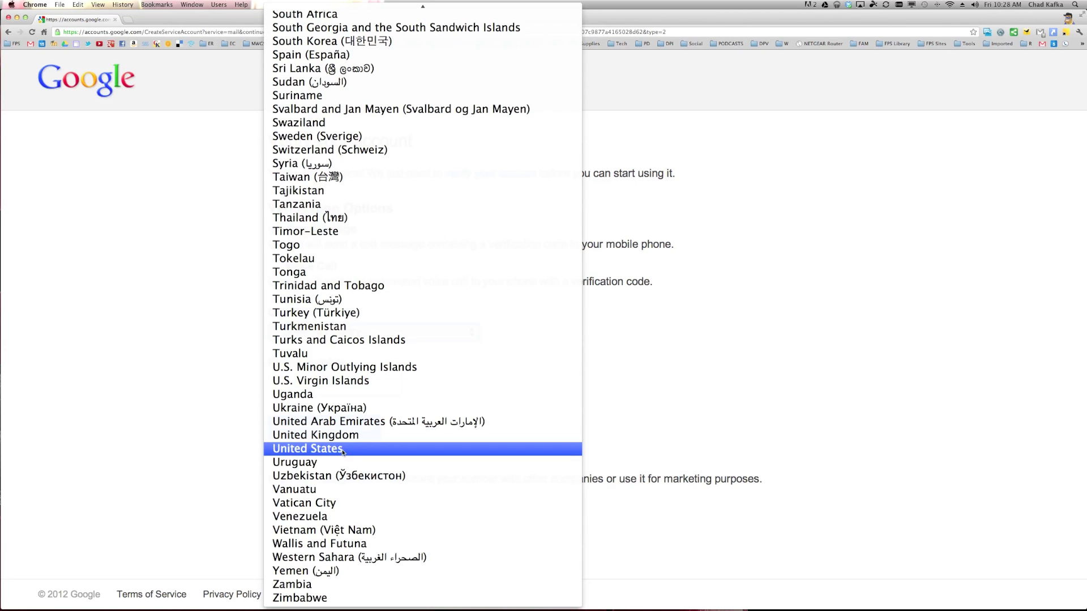
pyautogui.click(343, 448)
pyautogui.click(379, 382)
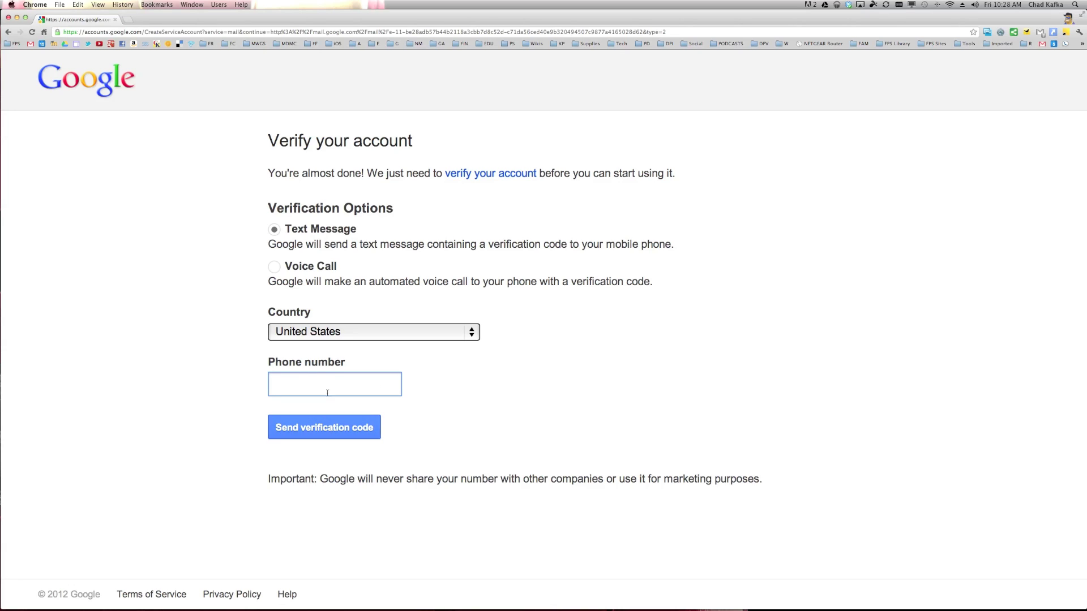
pyautogui.write('2627')
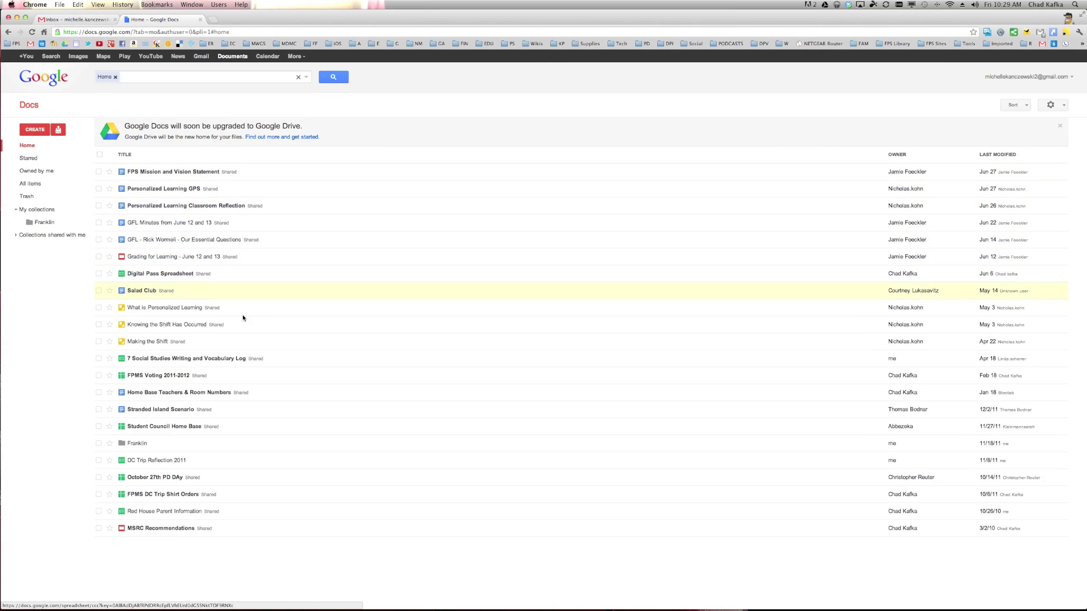
# - Scroll through the Google Docs home list to review the files and the Franklin collection
pyautogui.scroll(-1, 335, 417)
pyautogui.scroll(1, 312, 433)
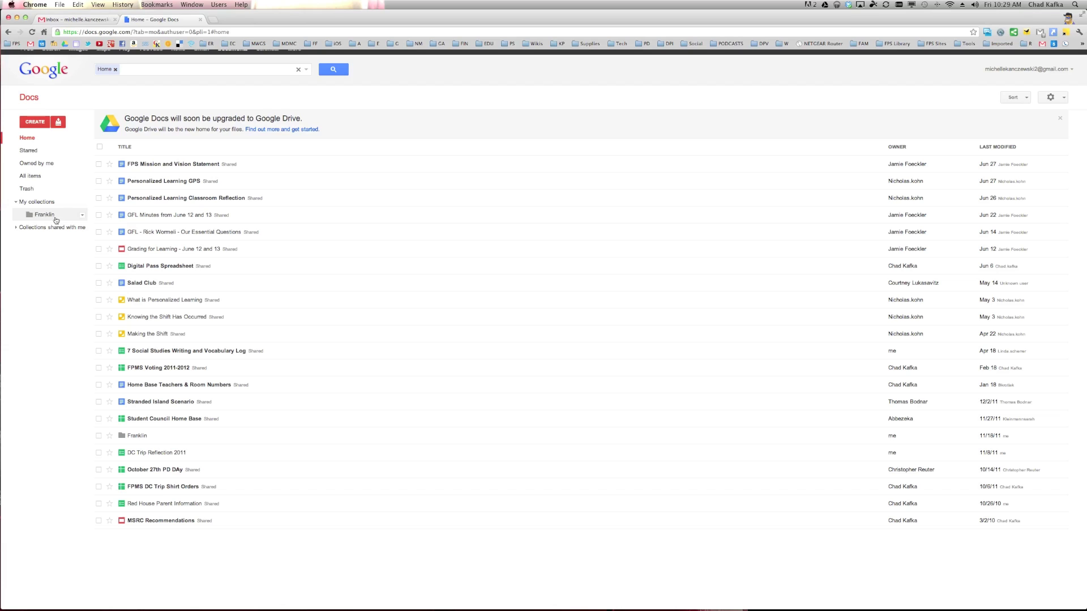
# - Select all 22 documents, add them to the Franklin collection, and open Franklin
pyautogui.click(35, 122)
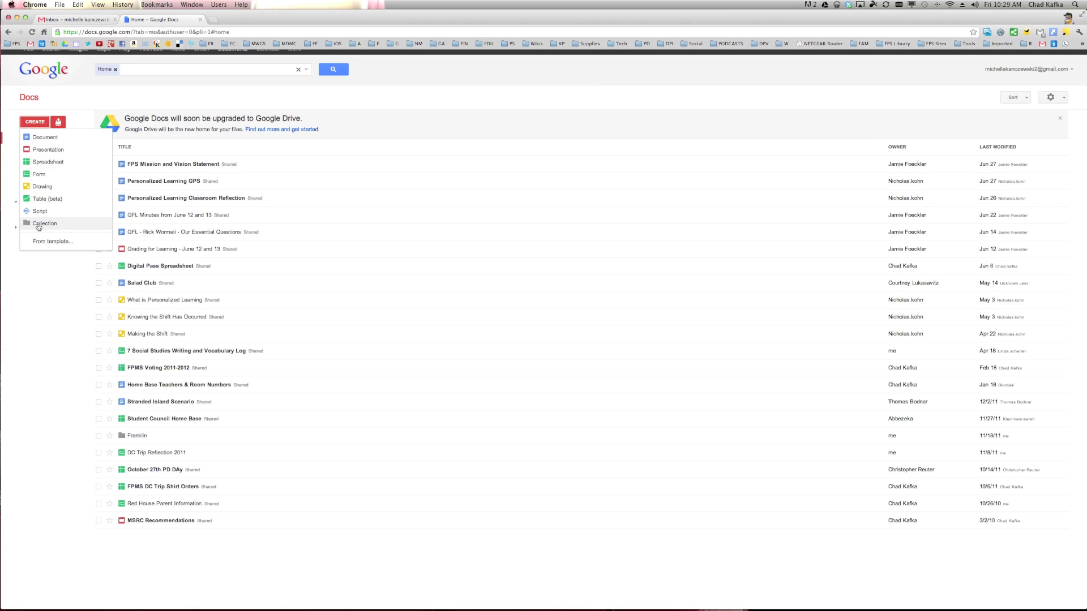
pyautogui.click(83, 93)
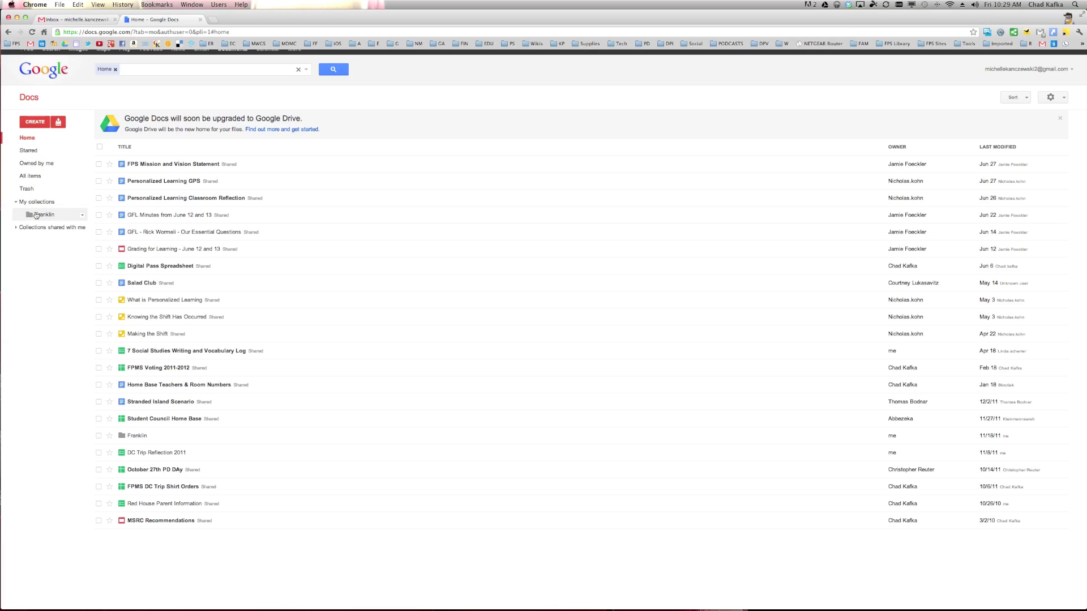
pyautogui.click(101, 147)
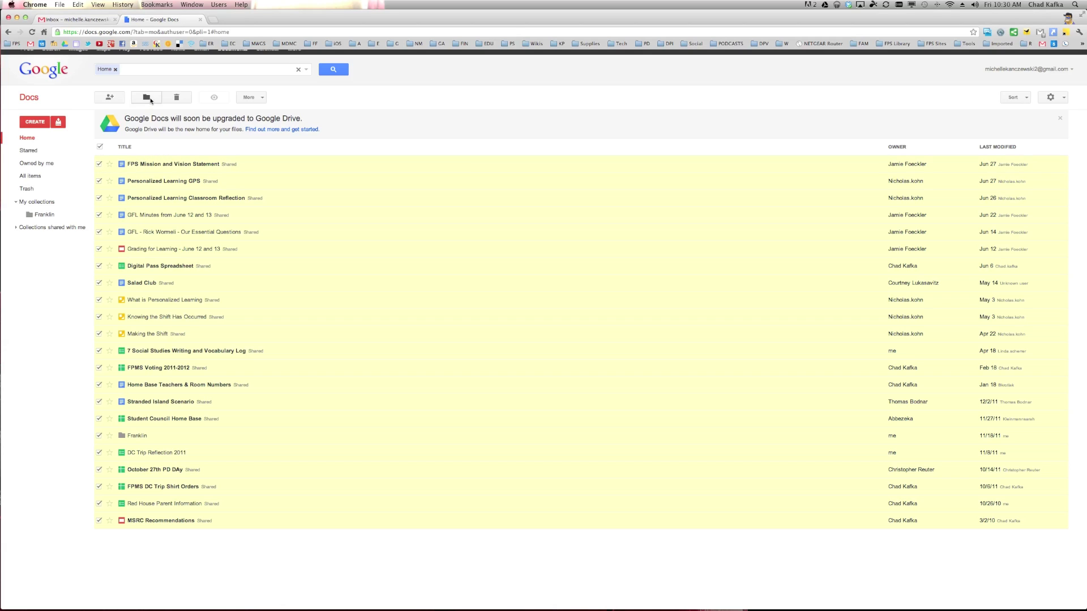
pyautogui.click(150, 98)
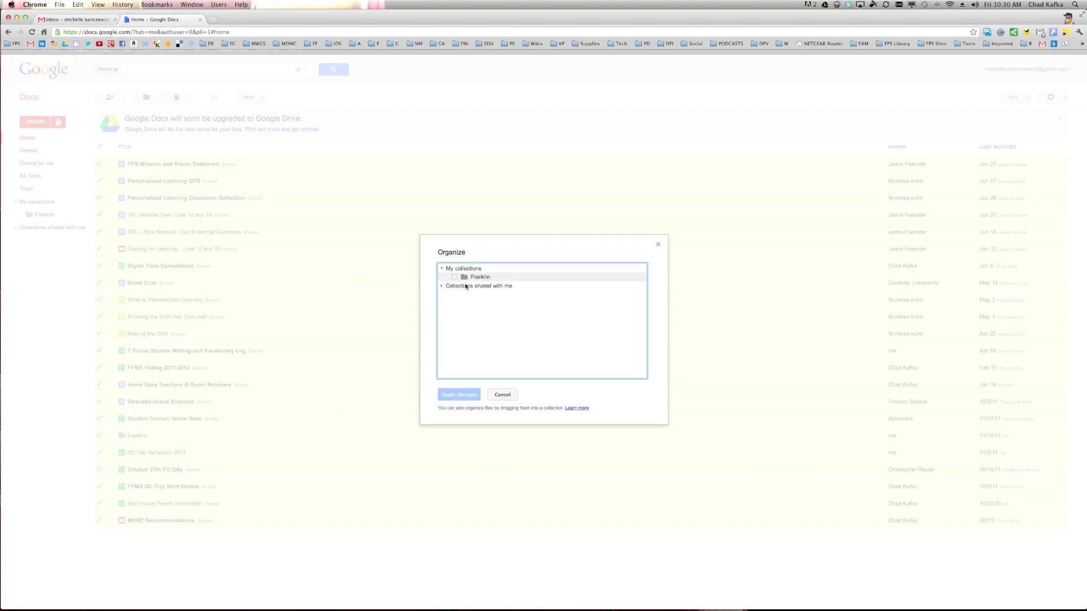
pyautogui.click(454, 278)
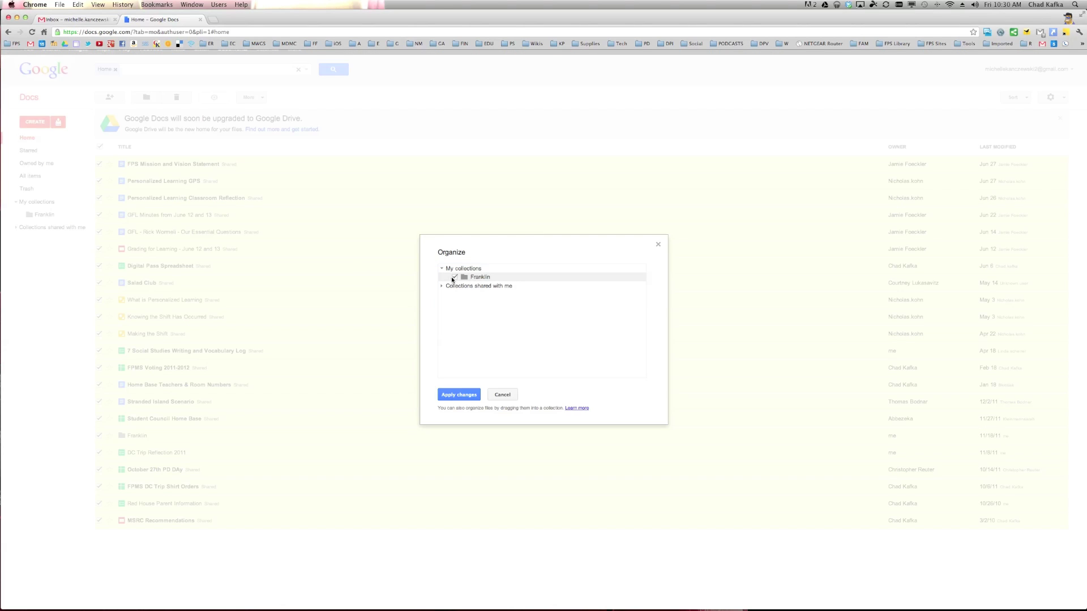
pyautogui.click(462, 397)
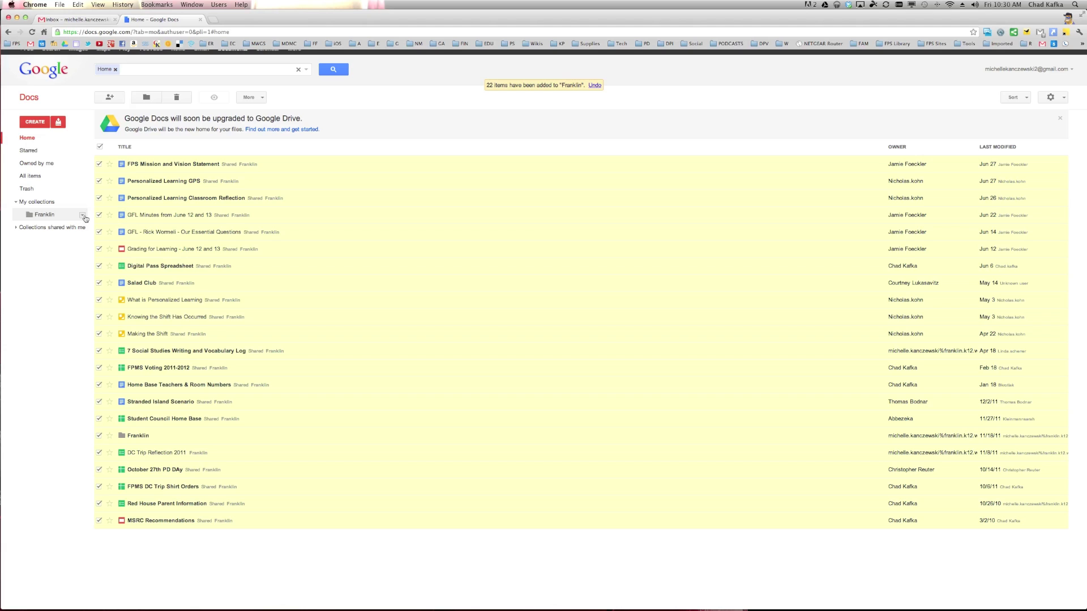
pyautogui.click(79, 217)
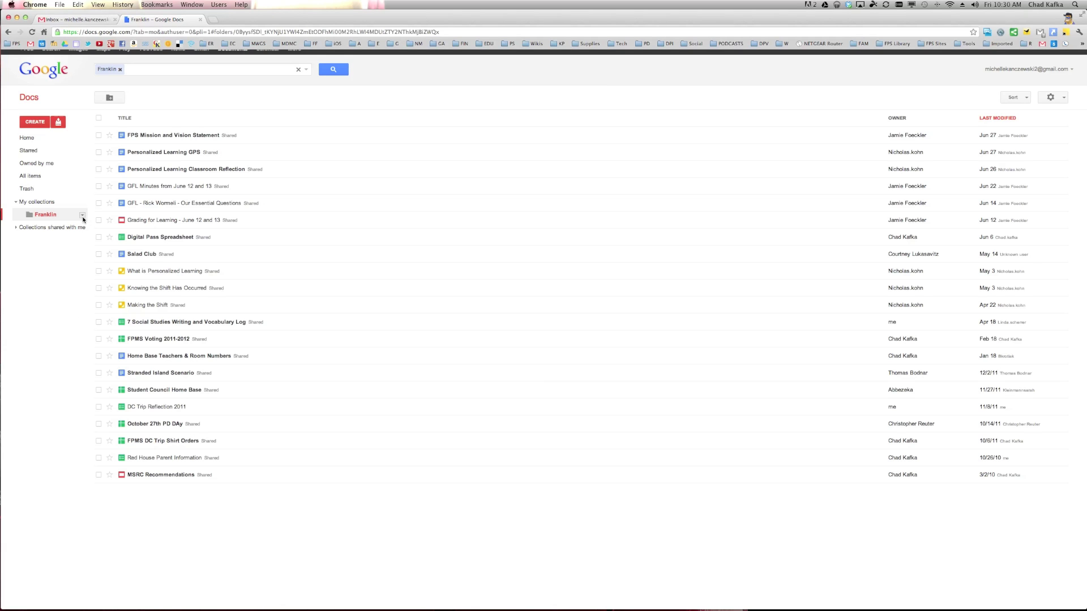
# - Share Franklin with the school e-mail address as an editor, with the notification e-mail turned off
pyautogui.click(83, 215)
pyautogui.moveTo(110, 262)
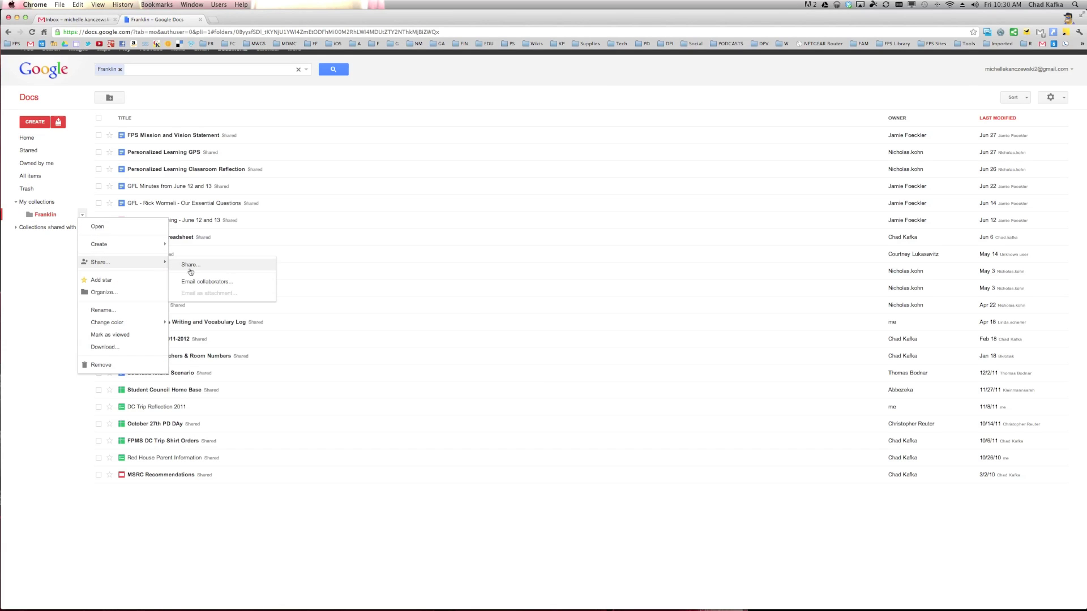
pyautogui.click(192, 271)
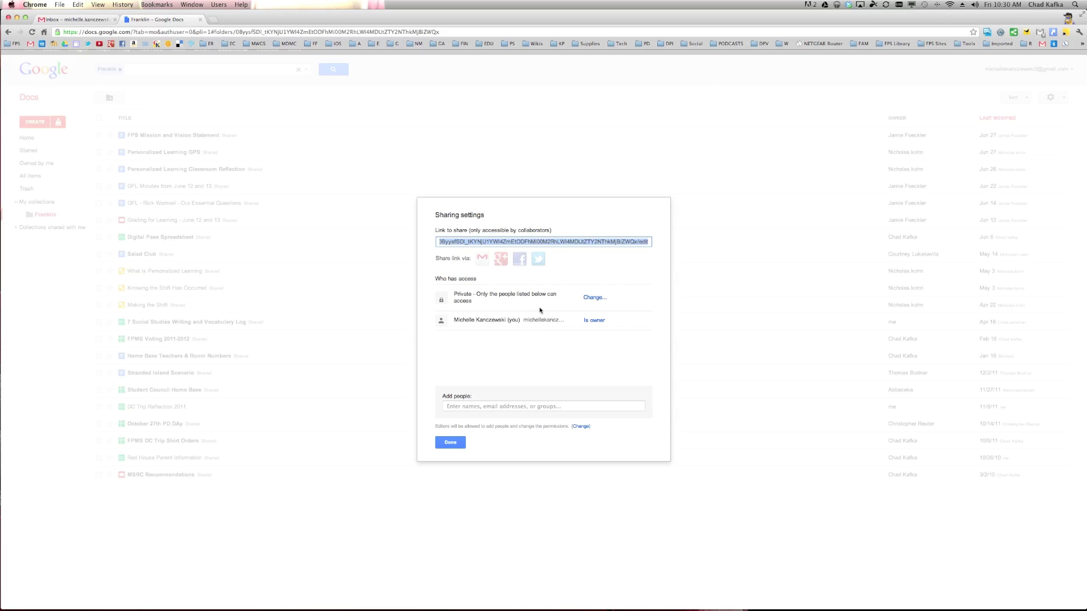
pyautogui.click(468, 408)
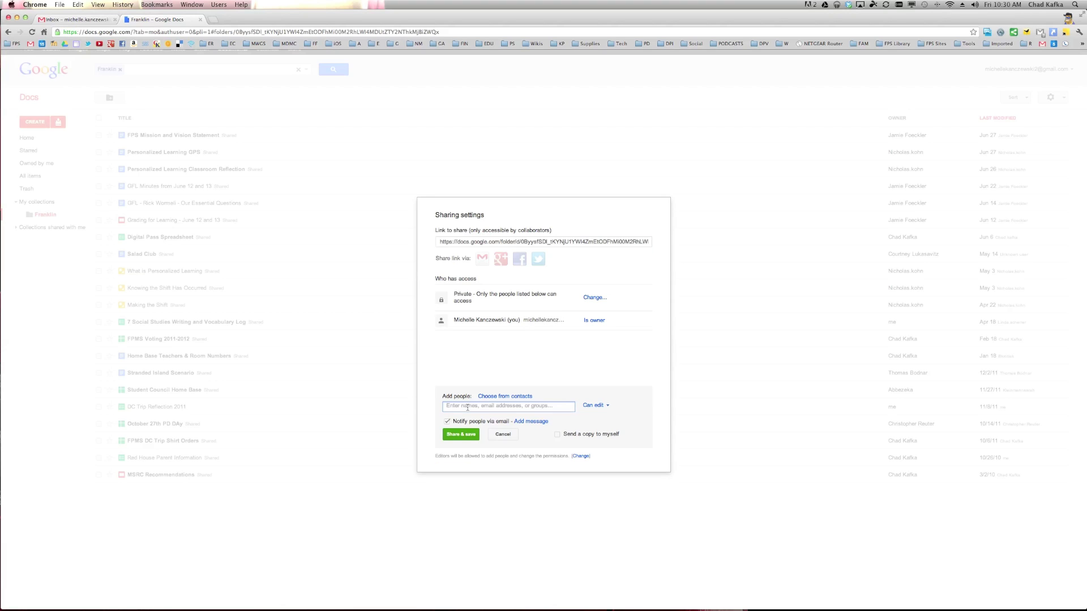
pyautogui.click(447, 422)
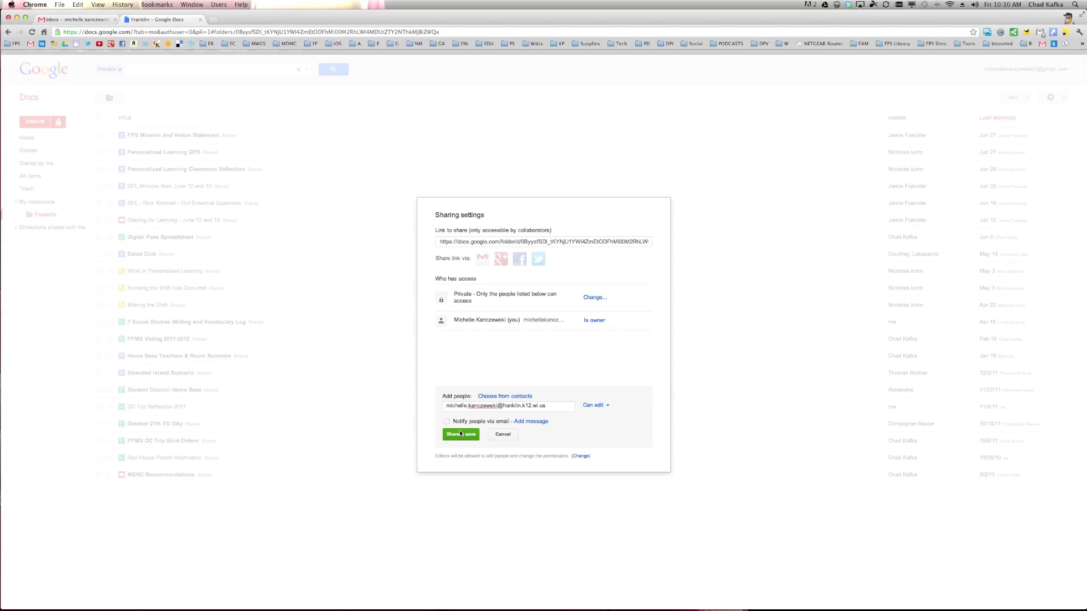
pyautogui.click(459, 433)
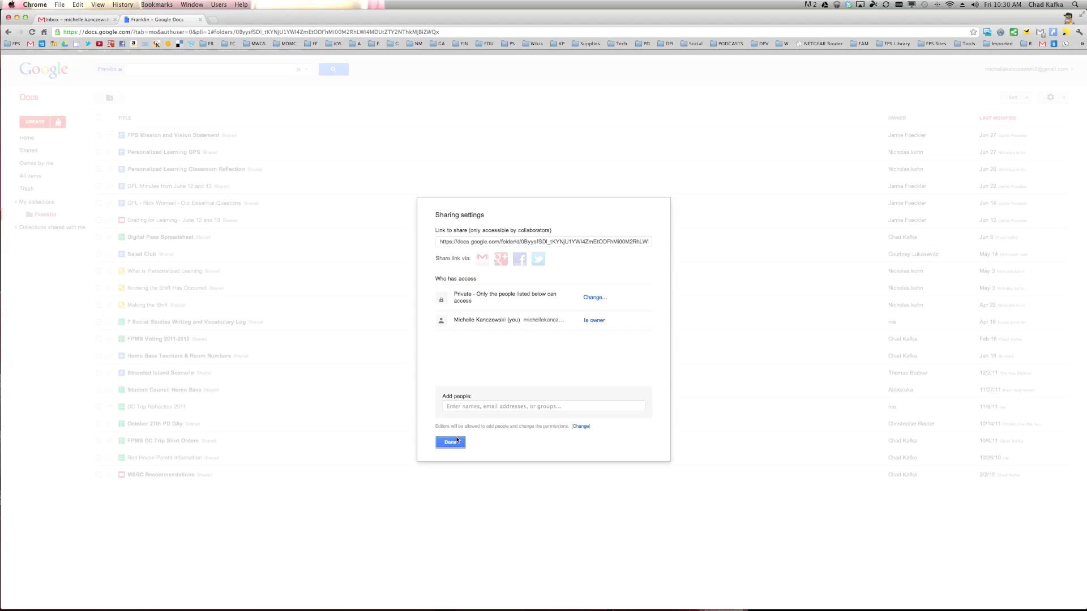
pyautogui.click(457, 440)
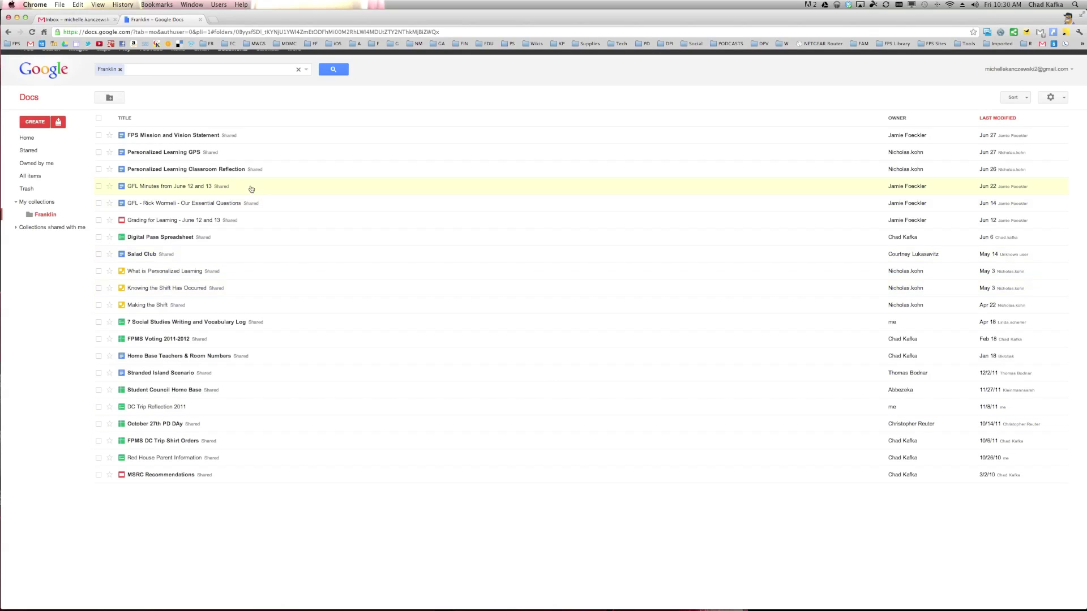
pyautogui.click(100, 118)
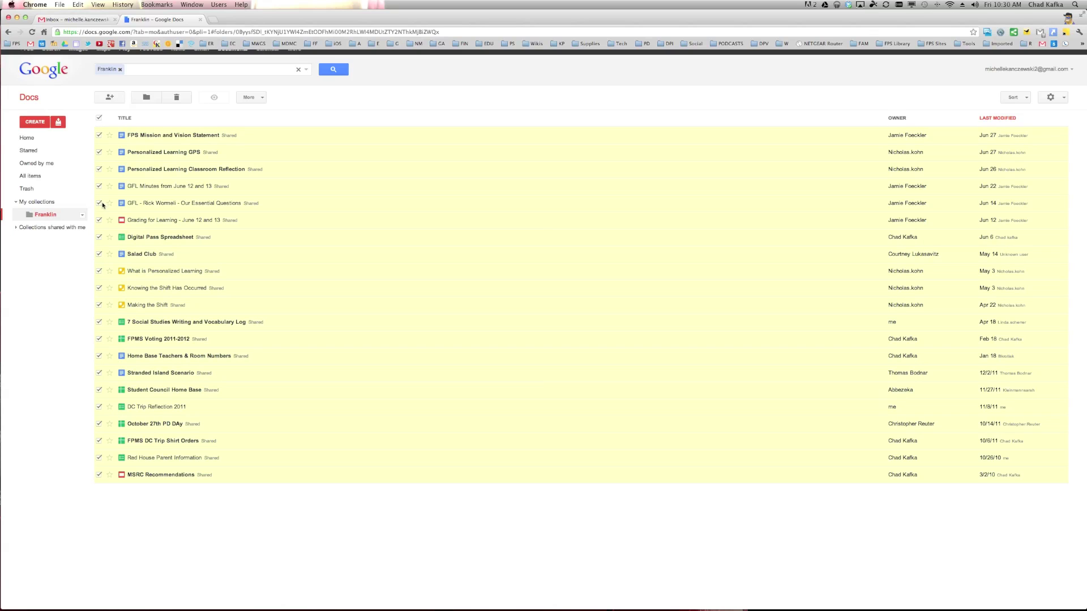
pyautogui.click(259, 99)
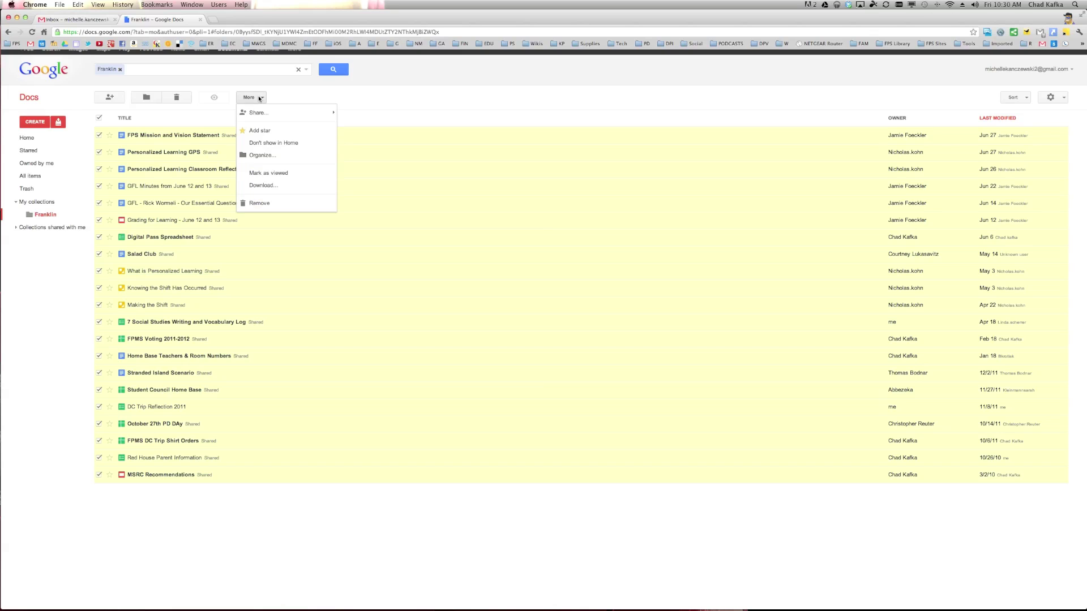
pyautogui.click(264, 186)
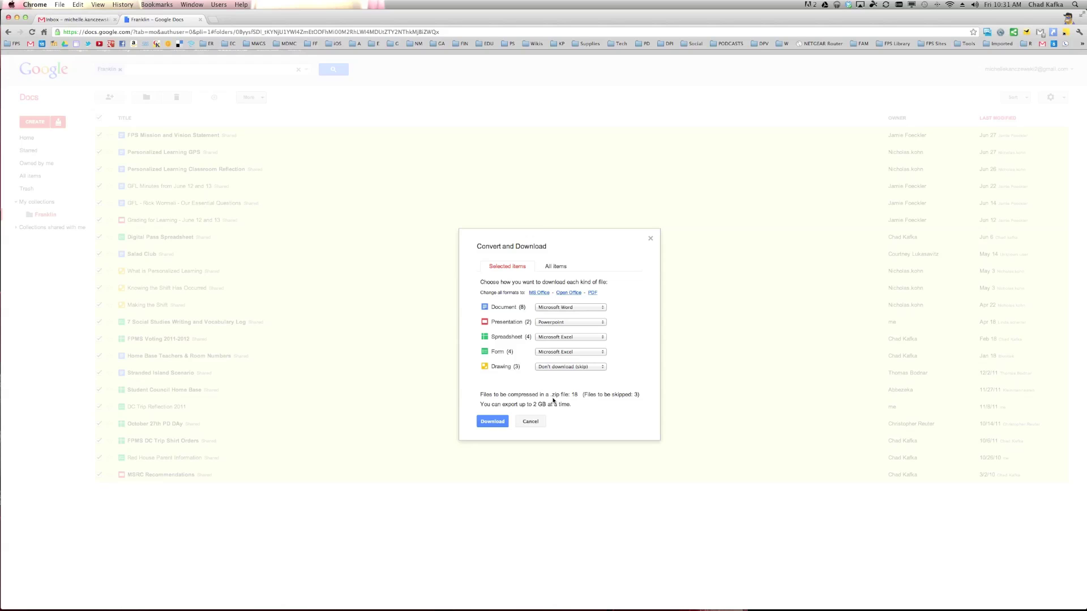
pyautogui.click(530, 422)
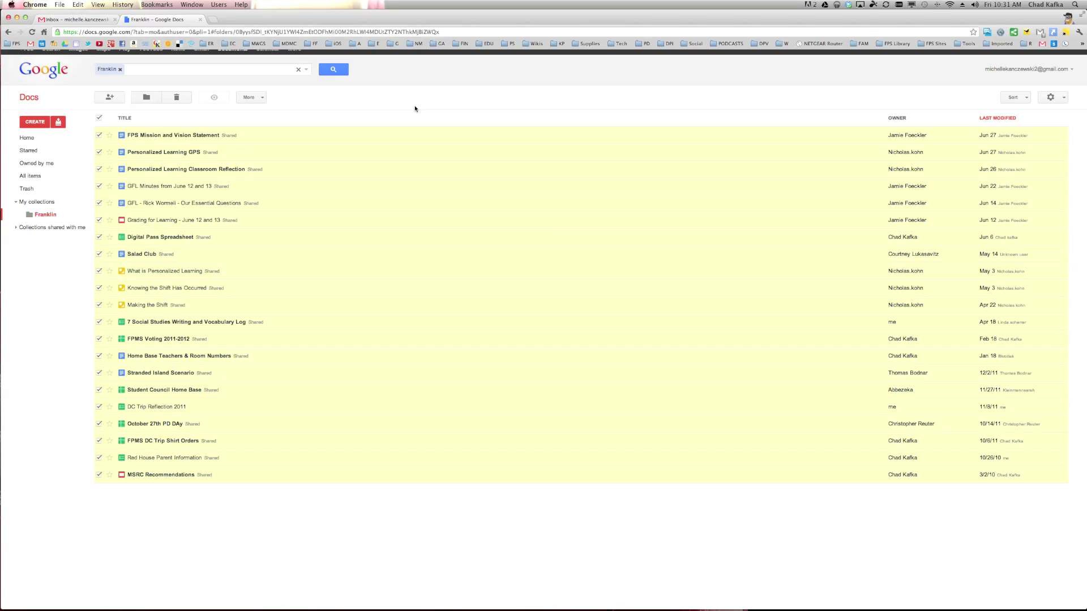
# - Go to google.com/accounts and zoom in on the account settings page
pyautogui.click(203, 31)
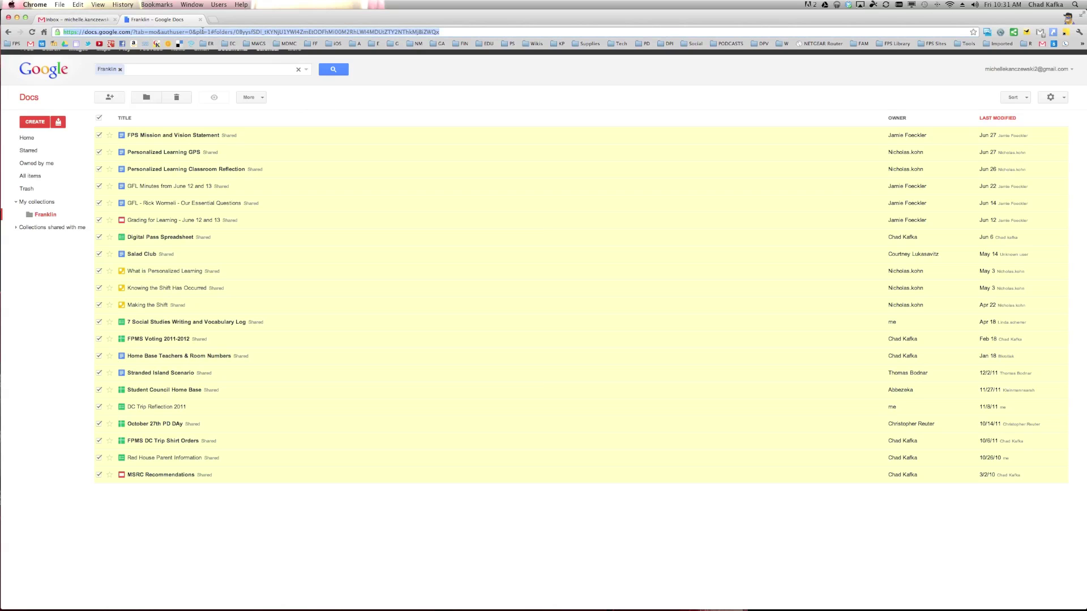
pyautogui.click(420, 103)
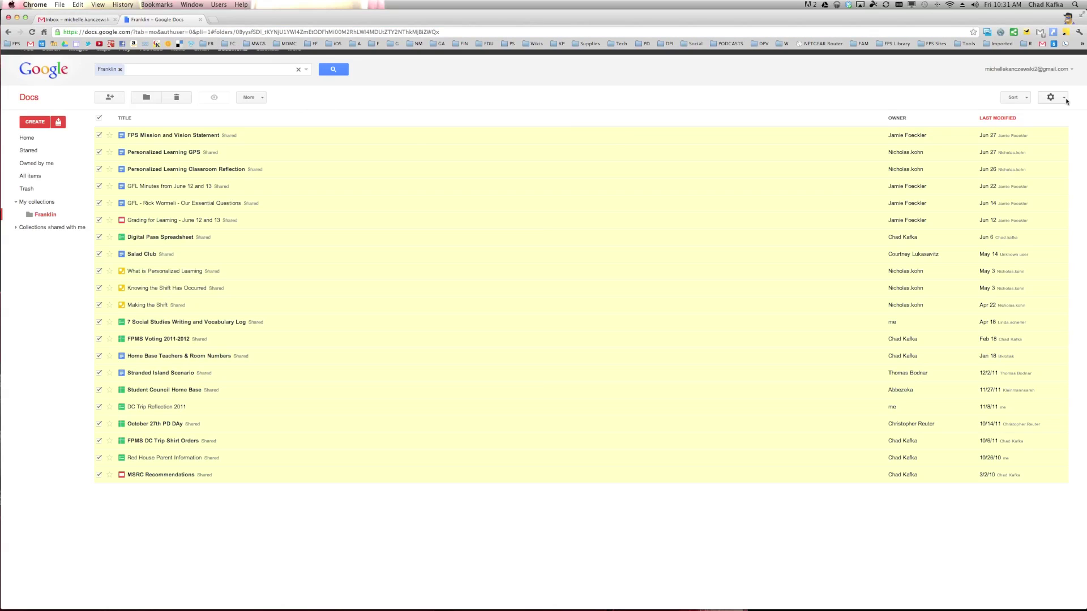
pyautogui.click(149, 32)
pyautogui.write('g')
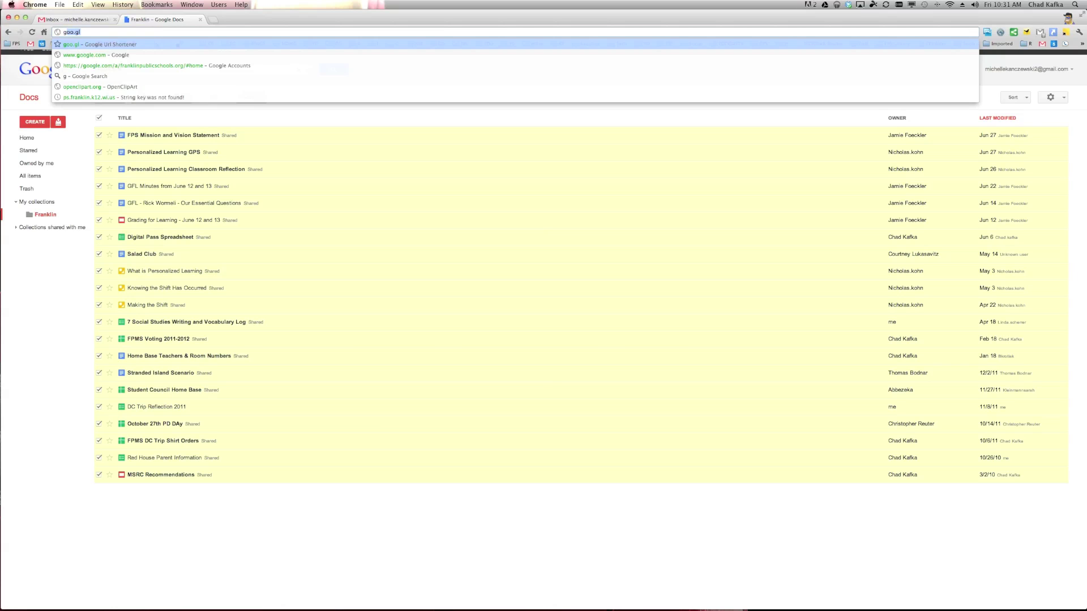
pyautogui.write('oogle.com/acco')
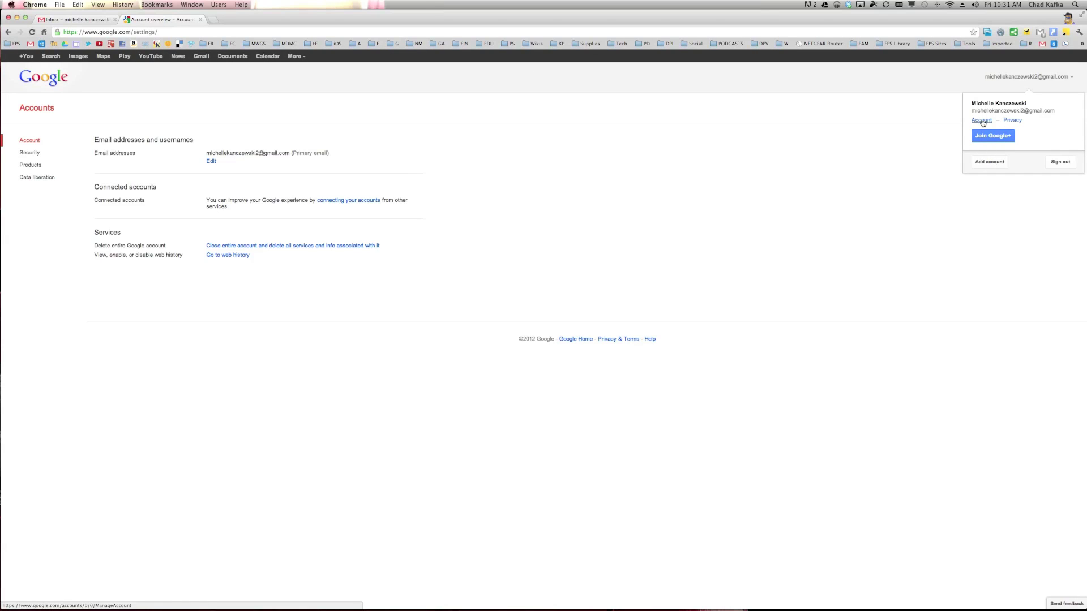
pyautogui.click(574, 118)
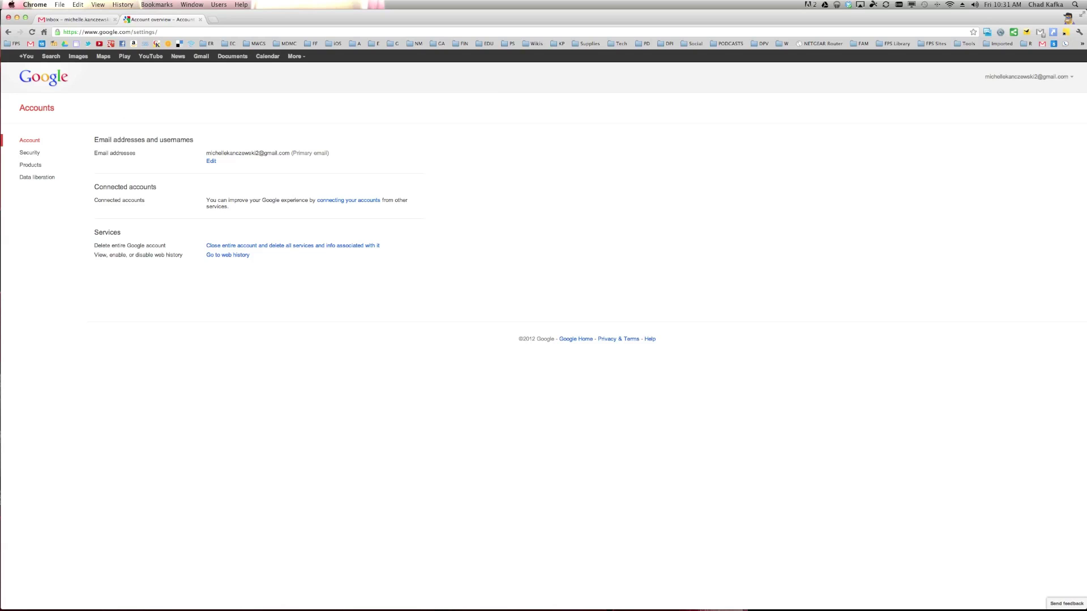
pyautogui.press('super+equal')
pyautogui.press('super+equal')
pyautogui.press('super+equal')
pyautogui.press('super+equal')
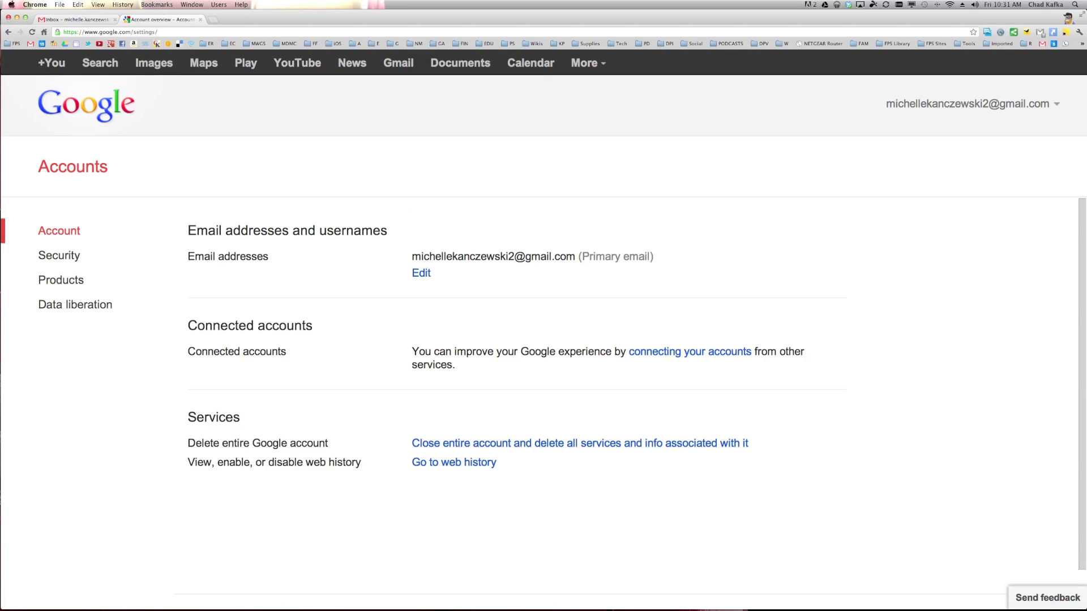